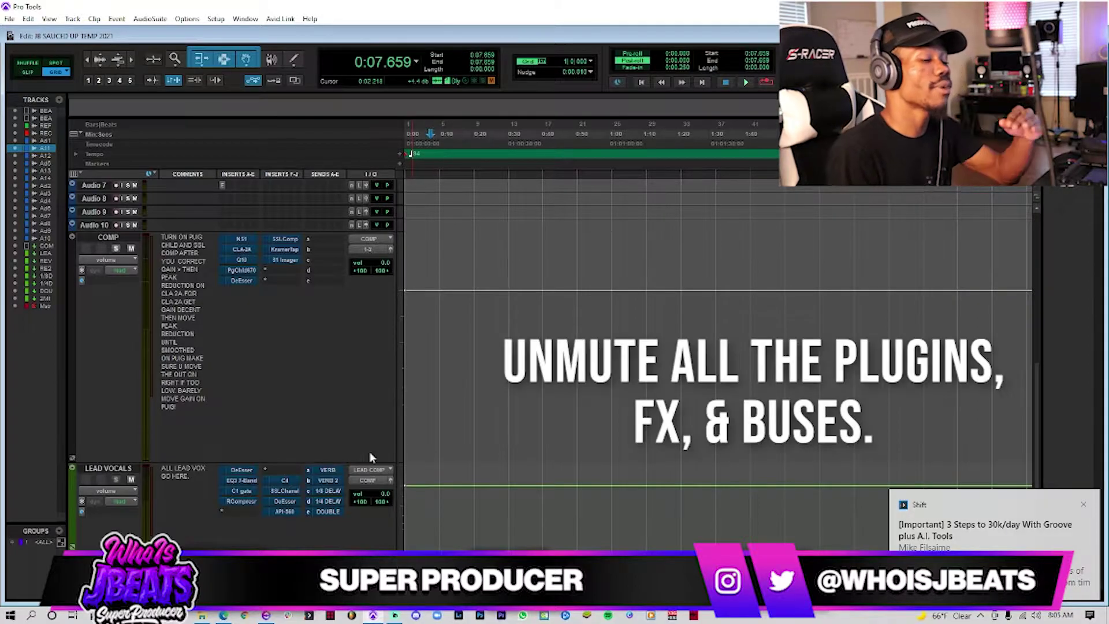
# Dismiss the Windows notification toast covering the Pro Tools session.
pyautogui.click(1085, 506)
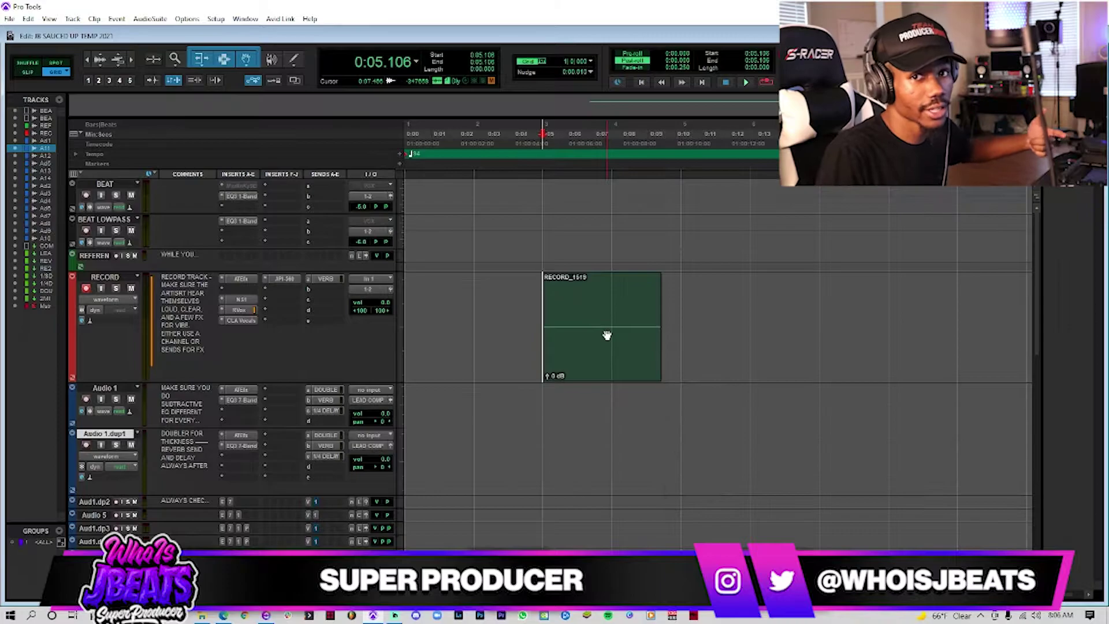
# Separate the end of RECORD_1519 into its own clip, RECORD_1519-02, then step between tracks.
pyautogui.moveTo(580, 332); pyautogui.dragTo(654, 335)
pyautogui.hotkey('ctrl', 'e')
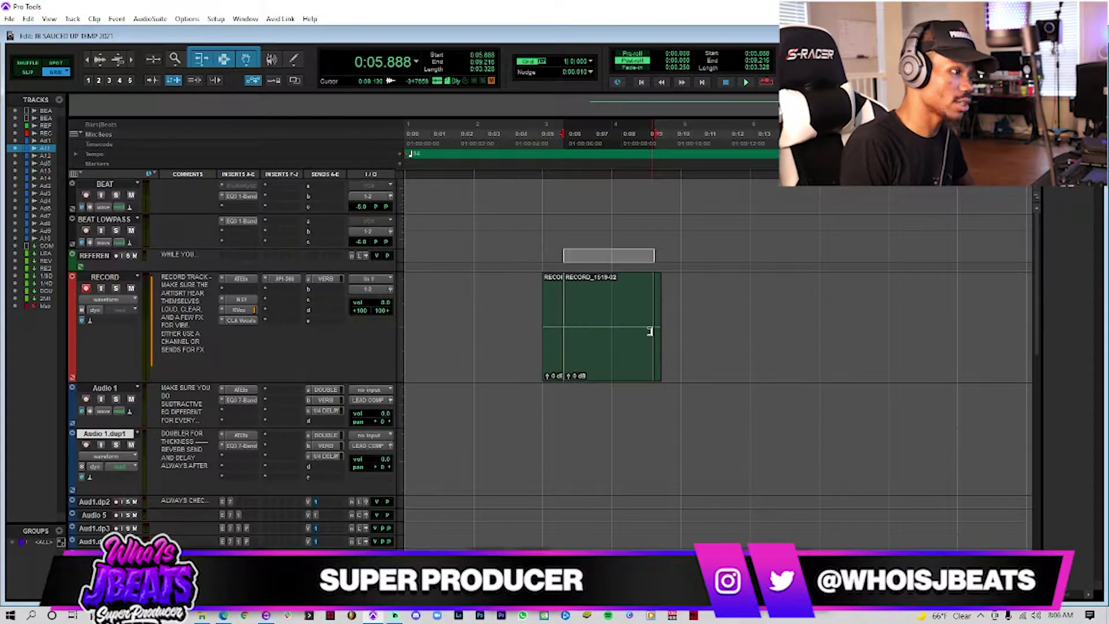
pyautogui.press('p')
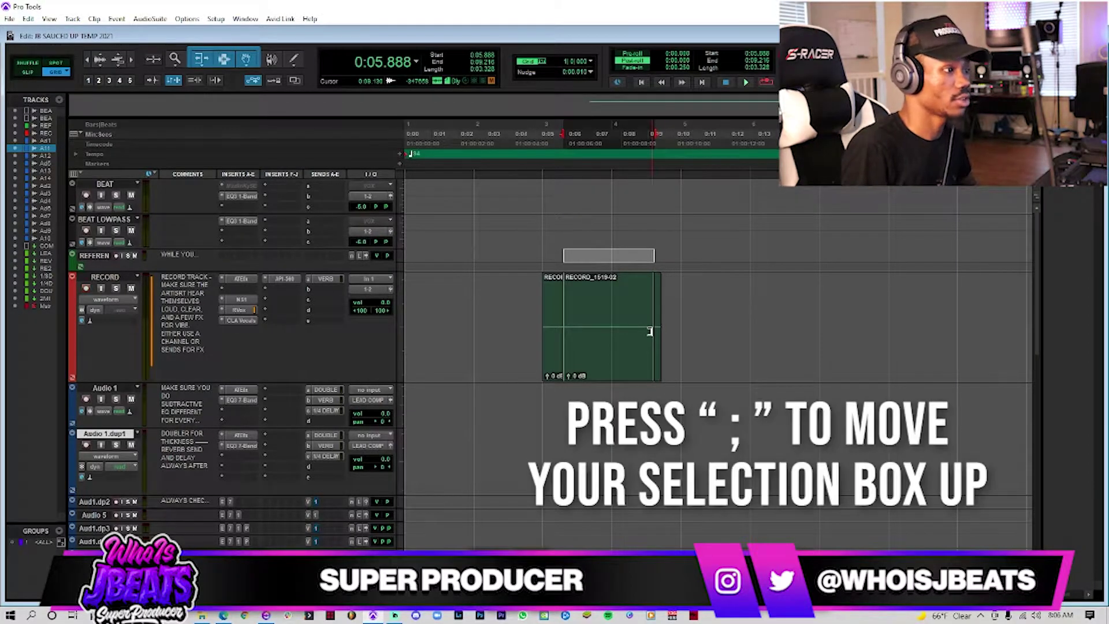
pyautogui.press(';')
pyautogui.press(';')
pyautogui.press(';')
pyautogui.press('p')
pyautogui.press('p')
pyautogui.press('p')
pyautogui.press(';')
pyautogui.press('p')
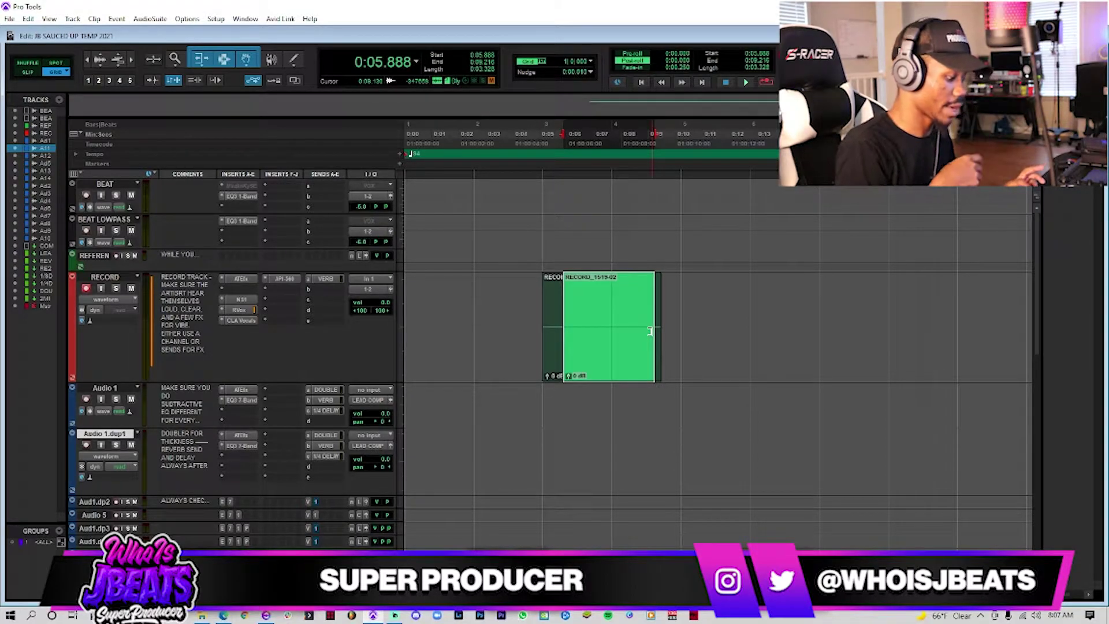
# Copy RECORD_1519-02 and paste it onto Audio 1, Audio 1.dup1, Aud1.dp2 and Audio 5.
pyautogui.hotkey('ctrl', 'c')
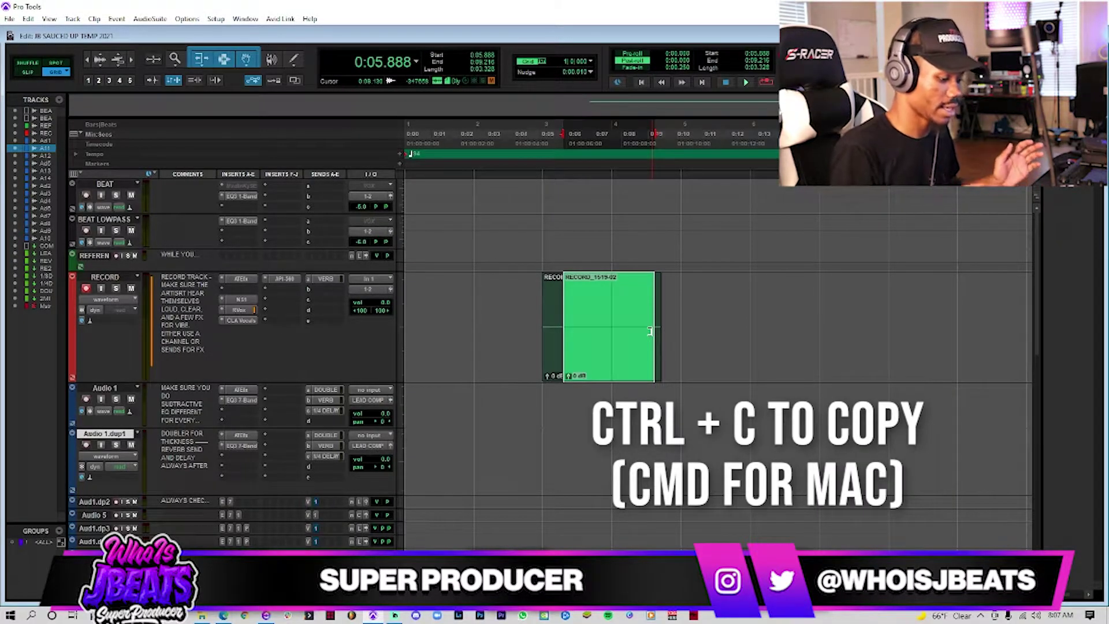
pyautogui.press(';')
pyautogui.press(';')
pyautogui.press(';')
pyautogui.press('p')
pyautogui.press('p')
pyautogui.press('p')
pyautogui.press(';')
pyautogui.press(';')
pyautogui.press('p')
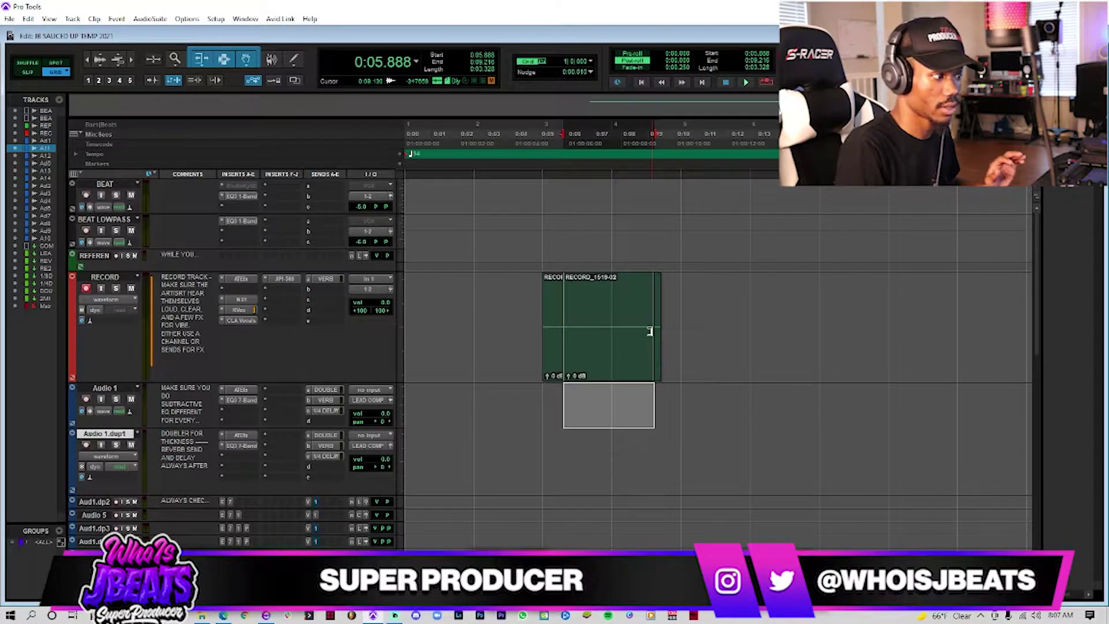
pyautogui.hotkey('ctrl', 'v')
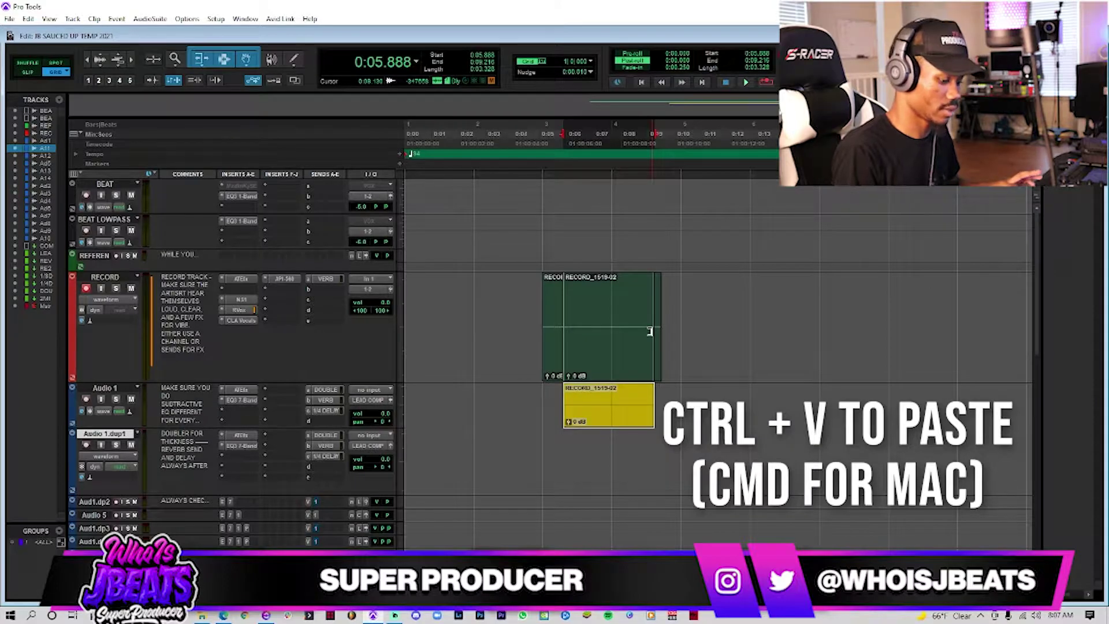
pyautogui.press(';')
pyautogui.hotkey('ctrl', 'v')
pyautogui.press(';')
pyautogui.hotkey('ctrl', 'v')
pyautogui.press(';')
pyautogui.hotkey('ctrl', 'v')
pyautogui.press(';')
pyautogui.hotkey('ctrl', 'v')
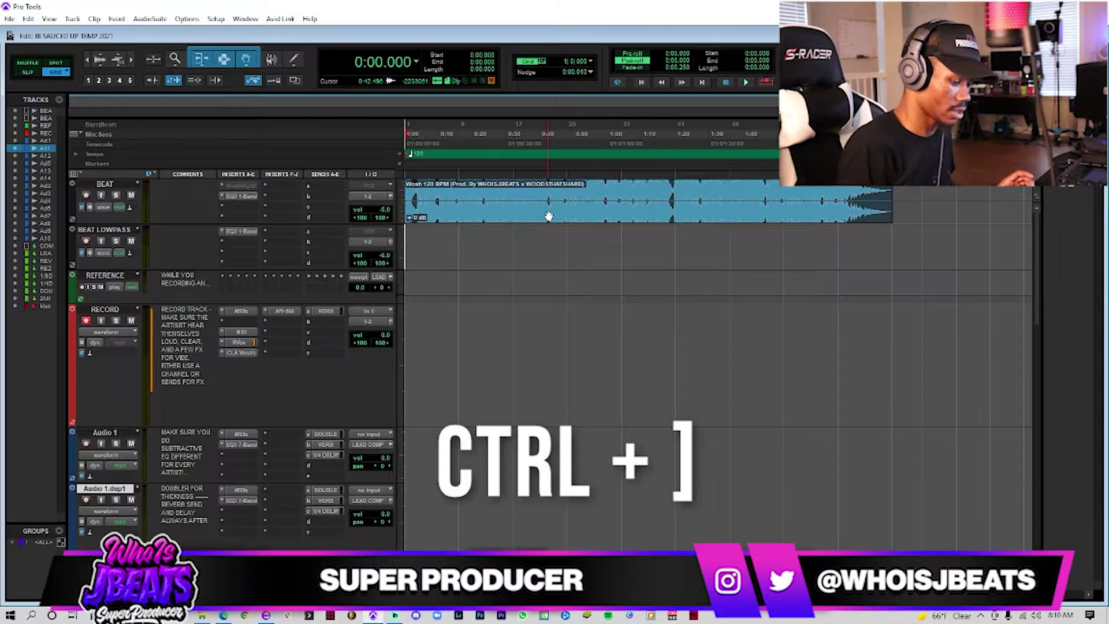
# Zoom in on the beat's start and trim the empty lead-in off the BEAT clip.
pyautogui.hotkey('ctrl', ']')
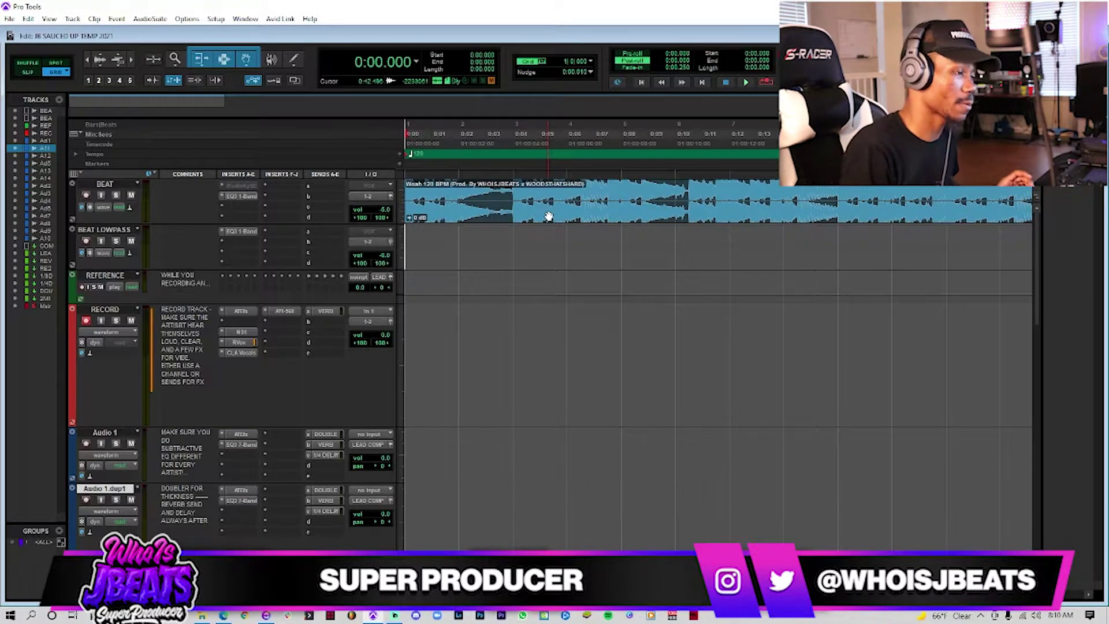
pyautogui.hotkey('ctrl', ']')
pyautogui.hotkey('ctrl', ']')
pyautogui.hotkey('ctrl', ']')
pyautogui.hotkey('ctrl', ']')
pyautogui.hotkey('ctrl', ']')
pyautogui.hotkey('ctrl', ']')
pyautogui.hotkey('ctrl', ']')
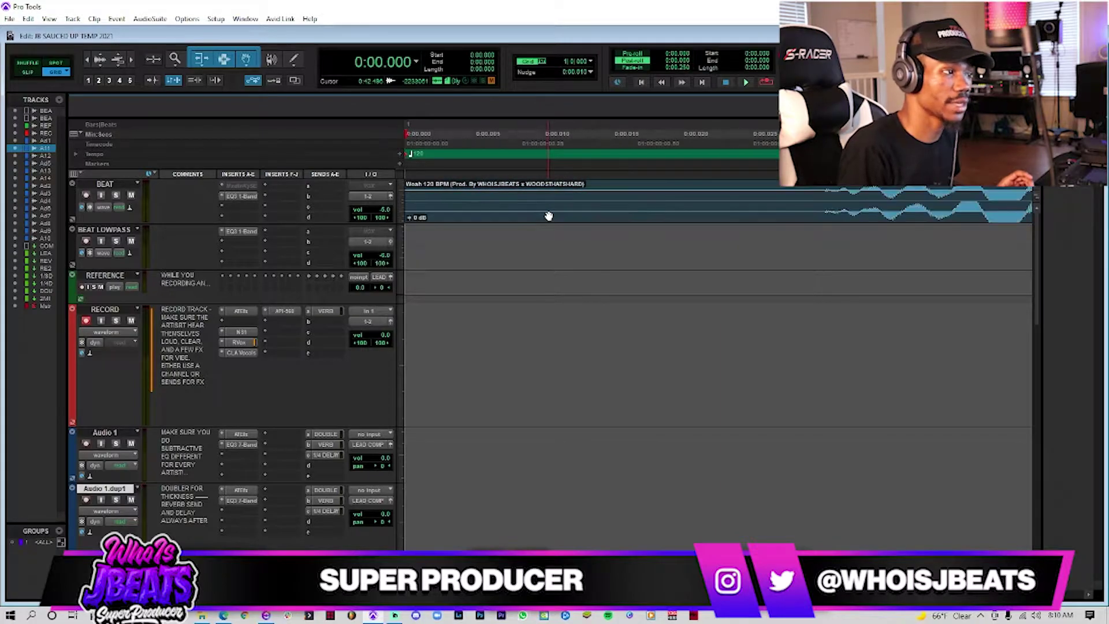
pyautogui.hotkey('ctrl', '[')
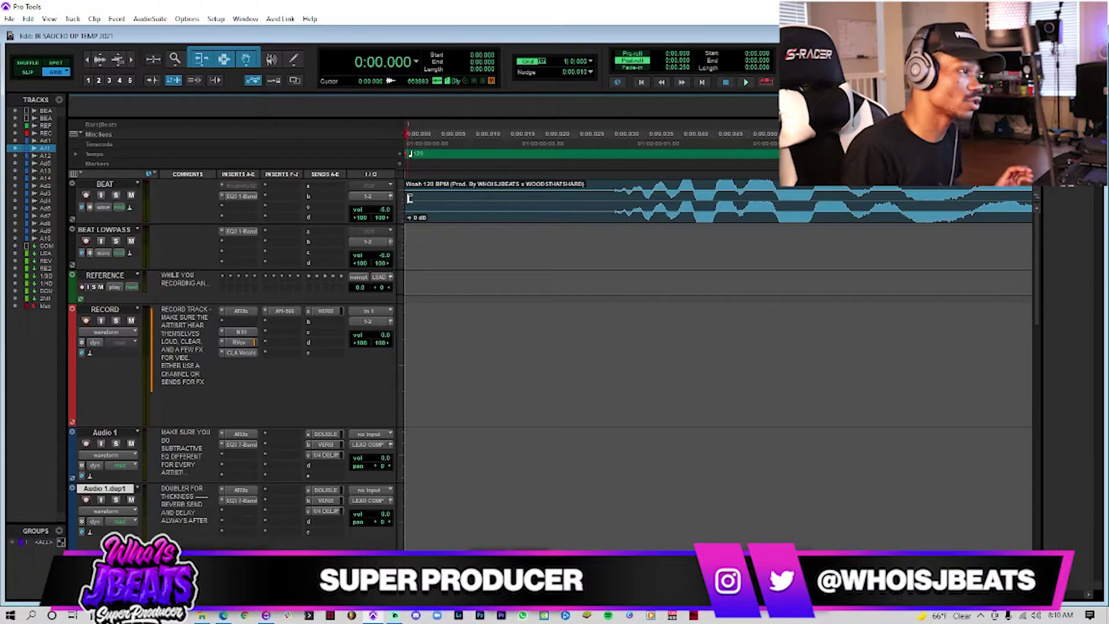
pyautogui.moveTo(410, 198); pyautogui.dragTo(998, 325)
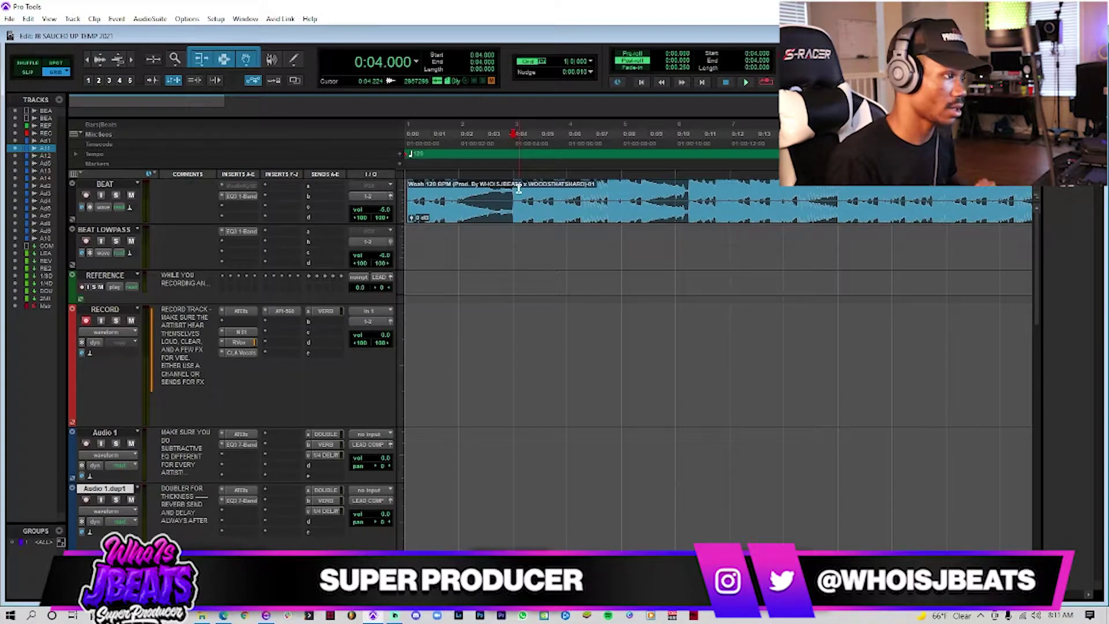
# Slide the BEAT clip so its first drum hit lands on the 0:04.000 grid line.
pyautogui.press('t')
pyautogui.press('t')
pyautogui.press('t')
pyautogui.press('t')
pyautogui.press('t')
pyautogui.press('t')
pyautogui.press('t')
pyautogui.press('t')
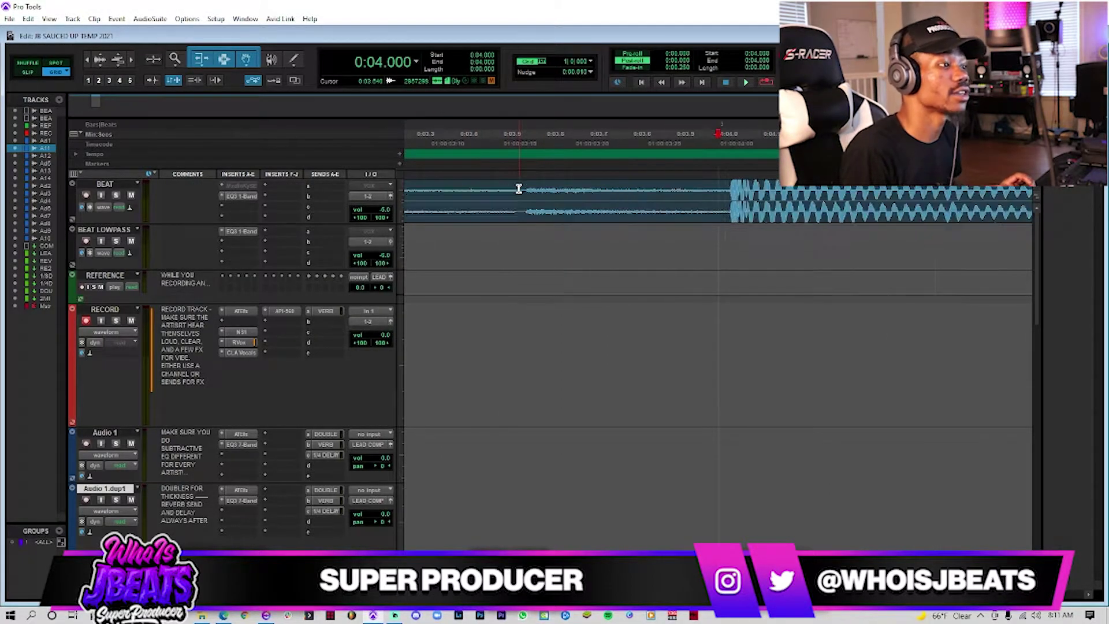
pyautogui.press('r')
pyautogui.press('r')
pyautogui.press('r')
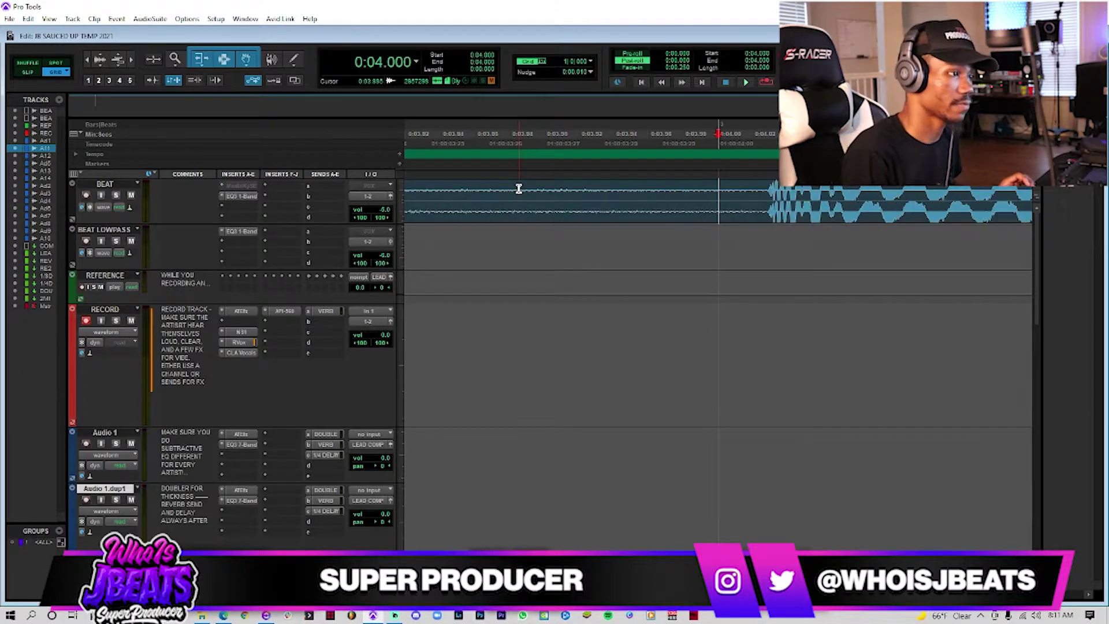
pyautogui.click(721, 206)
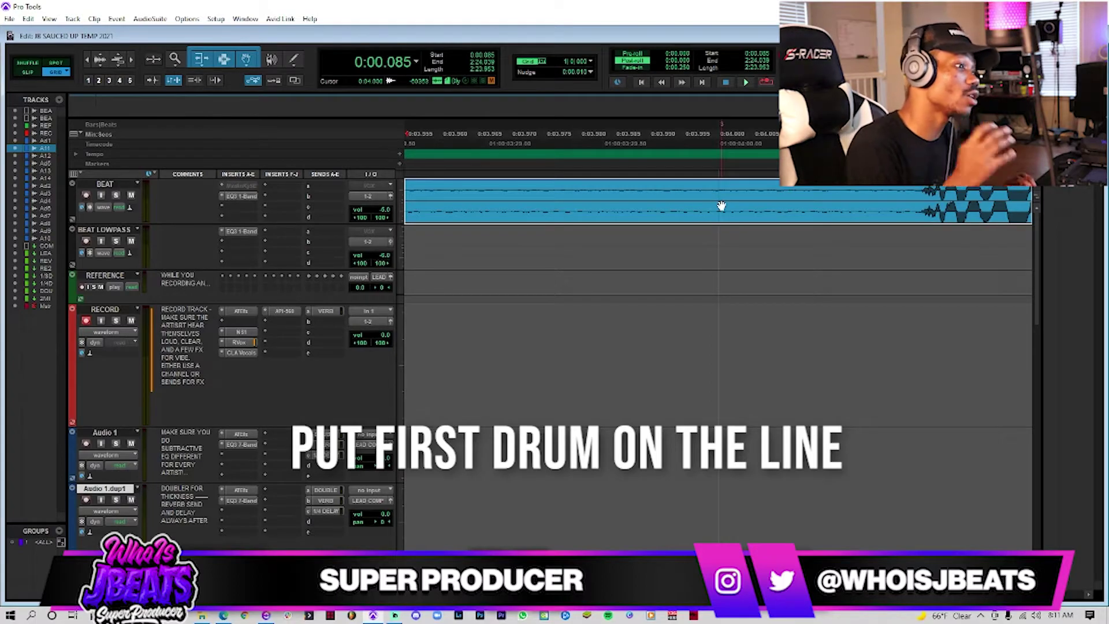
pyautogui.moveTo(755, 218); pyautogui.dragTo(553, 222)
pyautogui.click(719, 188)
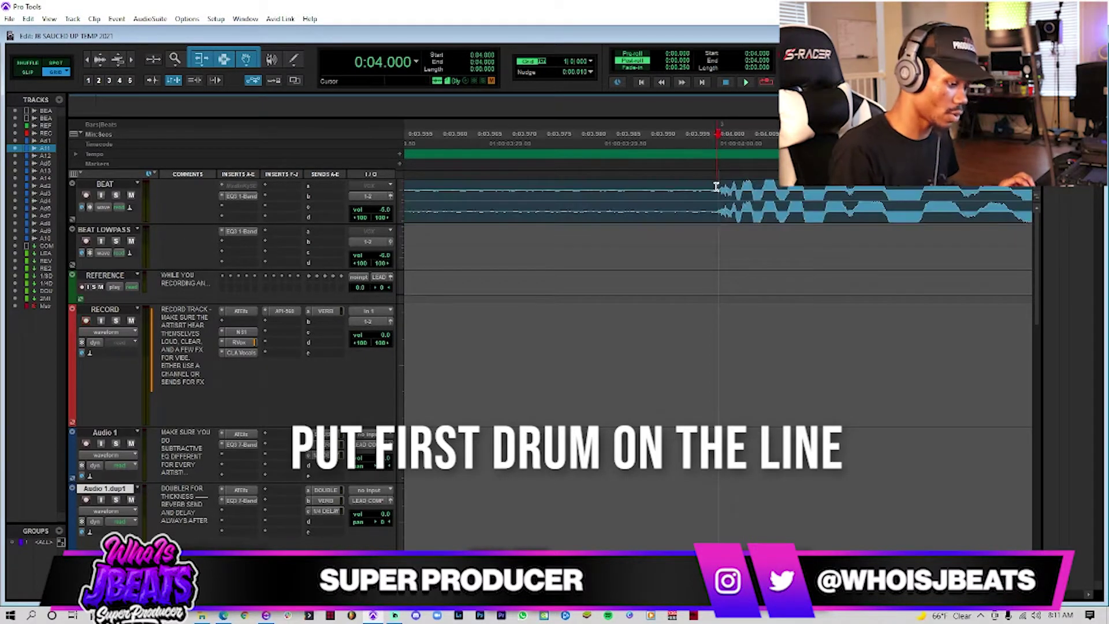
pyautogui.press('t')
pyautogui.press('t')
pyautogui.press('t')
pyautogui.press('t')
pyautogui.press('t')
pyautogui.press('t')
pyautogui.press('r')
pyautogui.press('t')
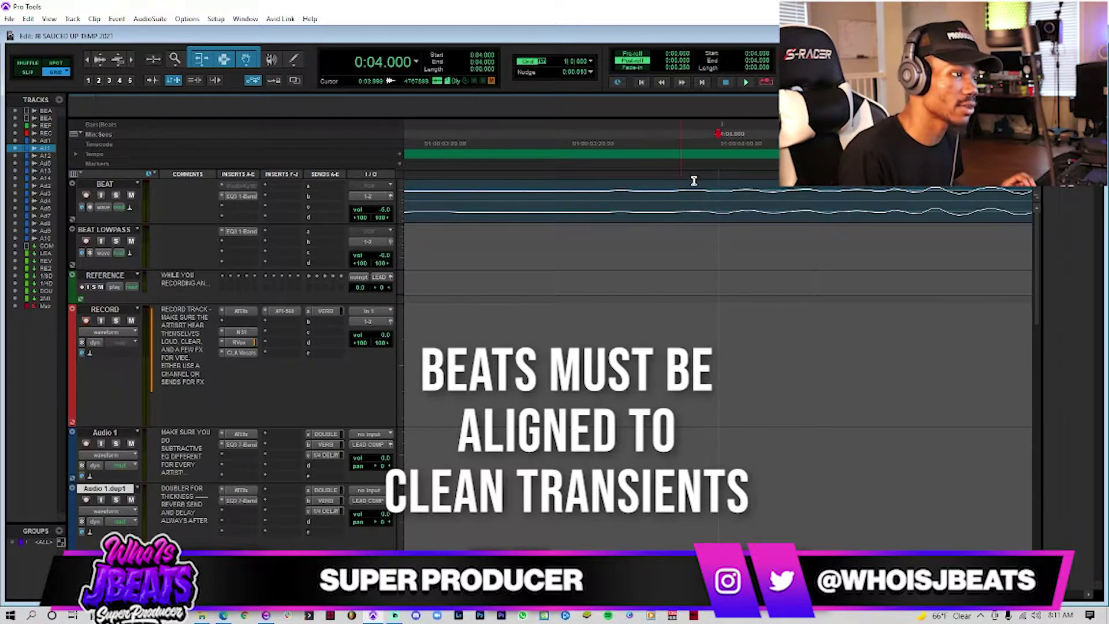
# Fine-tune the BEAT clip's position until its opening downbeat sits exactly on 0:04.000.
pyautogui.click(721, 218)
pyautogui.moveTo(726, 222); pyautogui.dragTo(718, 223)
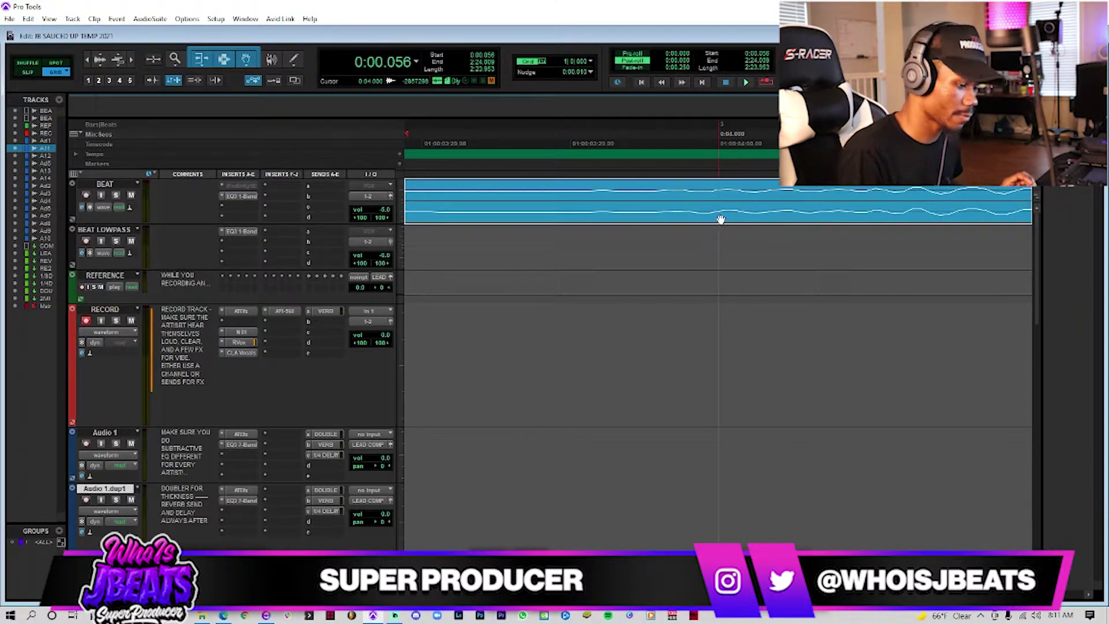
pyautogui.click(722, 222)
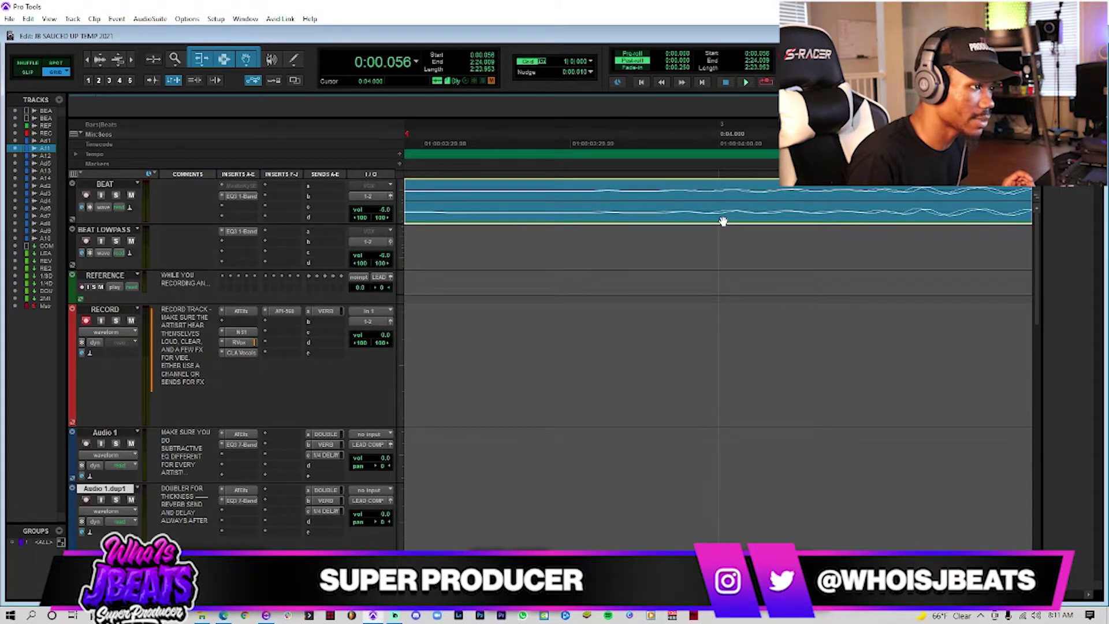
pyautogui.click(717, 220)
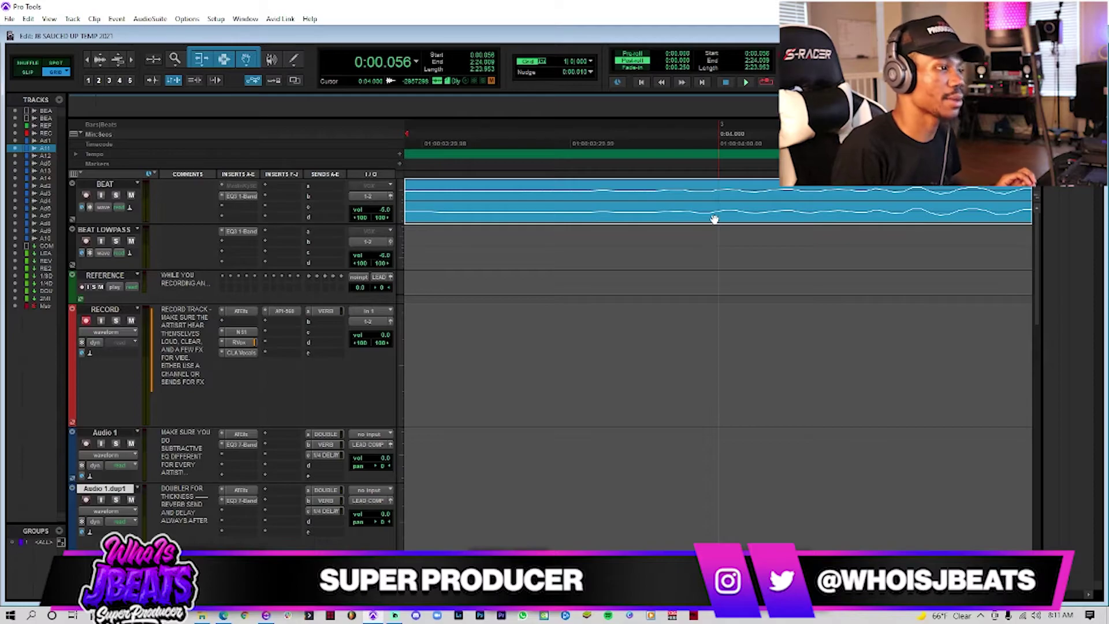
pyautogui.scroll(5, 714, 220)
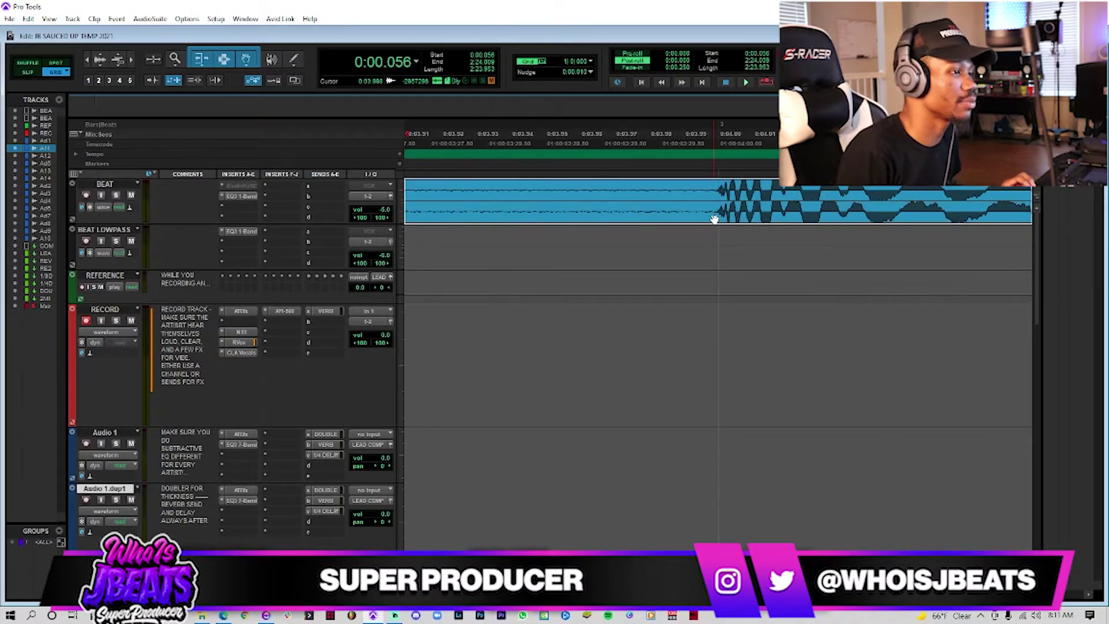
pyautogui.scroll(4, 715, 219)
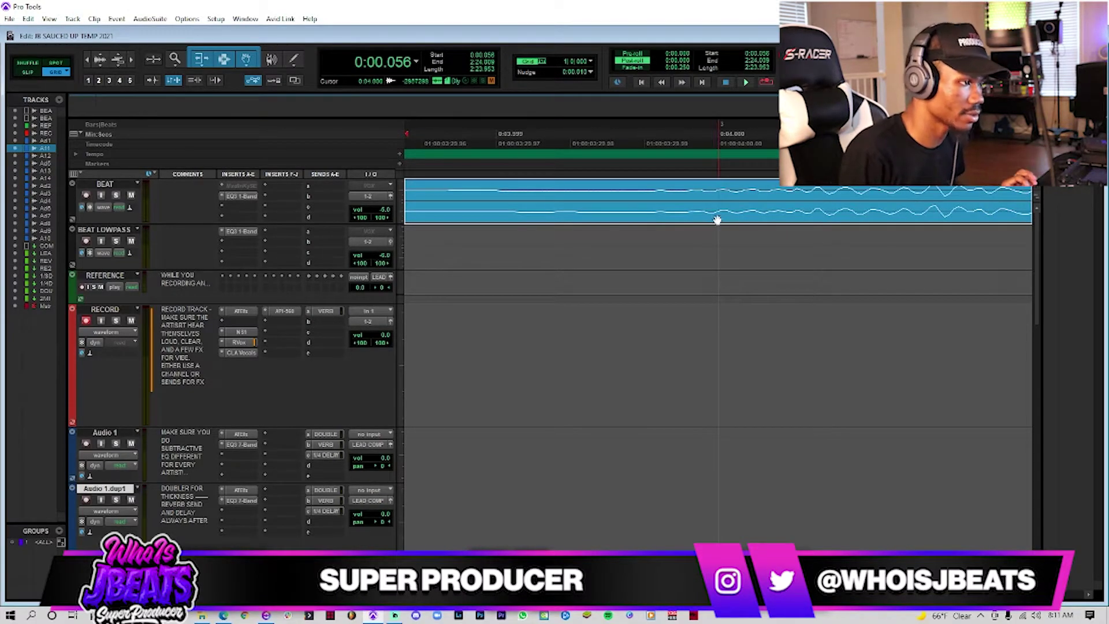
pyautogui.moveTo(717, 220); pyautogui.dragTo(738, 222)
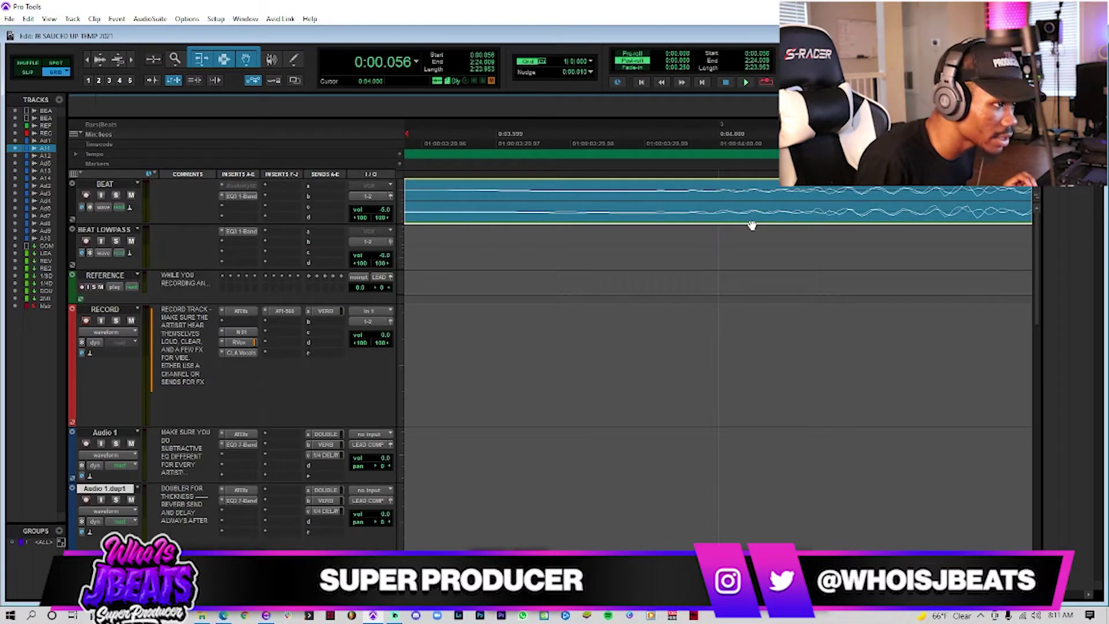
pyautogui.click(753, 226)
pyautogui.click(723, 197)
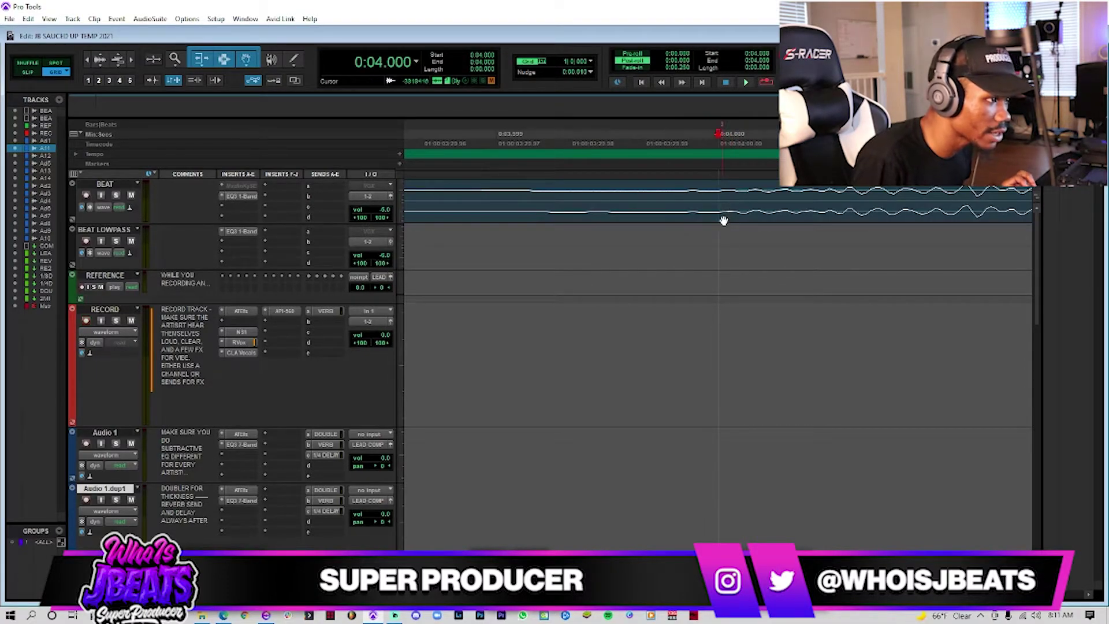
pyautogui.scroll(-10, 722, 220)
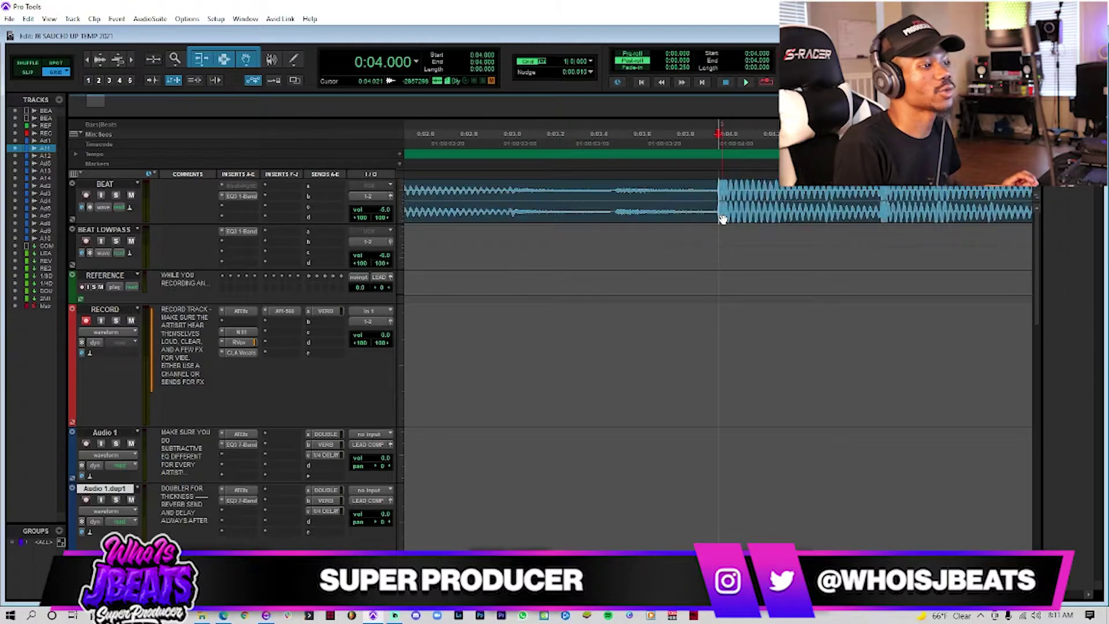
pyautogui.scroll(-2, 722, 219)
# Set the record start point at 0:32 on the RECORD track.
pyautogui.click(514, 241)
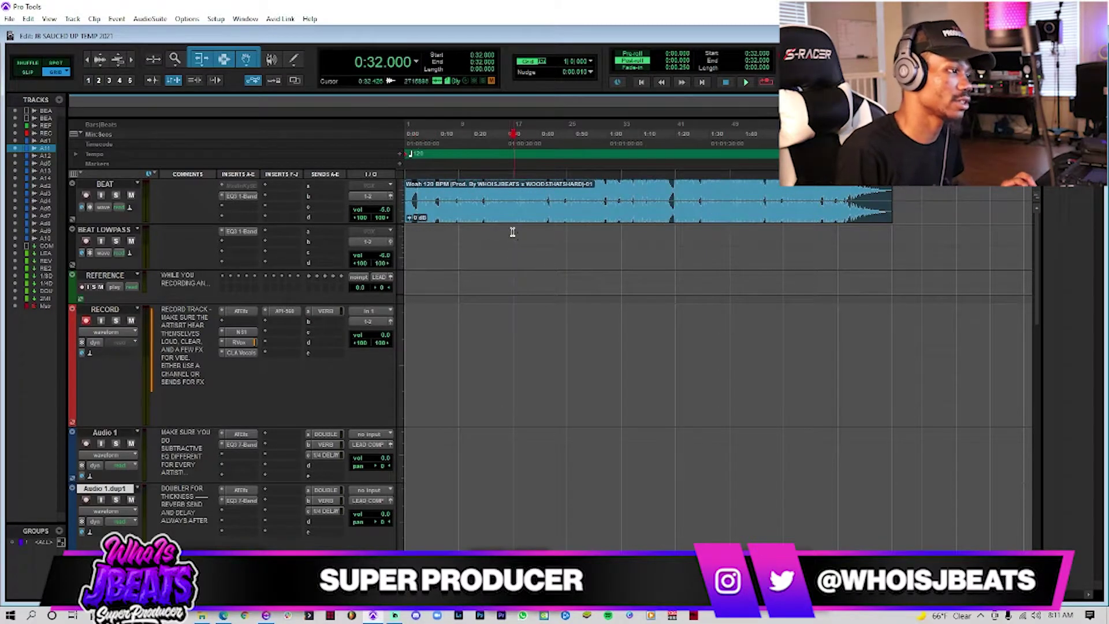
pyautogui.moveTo(504, 195); pyautogui.dragTo(544, 206)
pyautogui.click(526, 198)
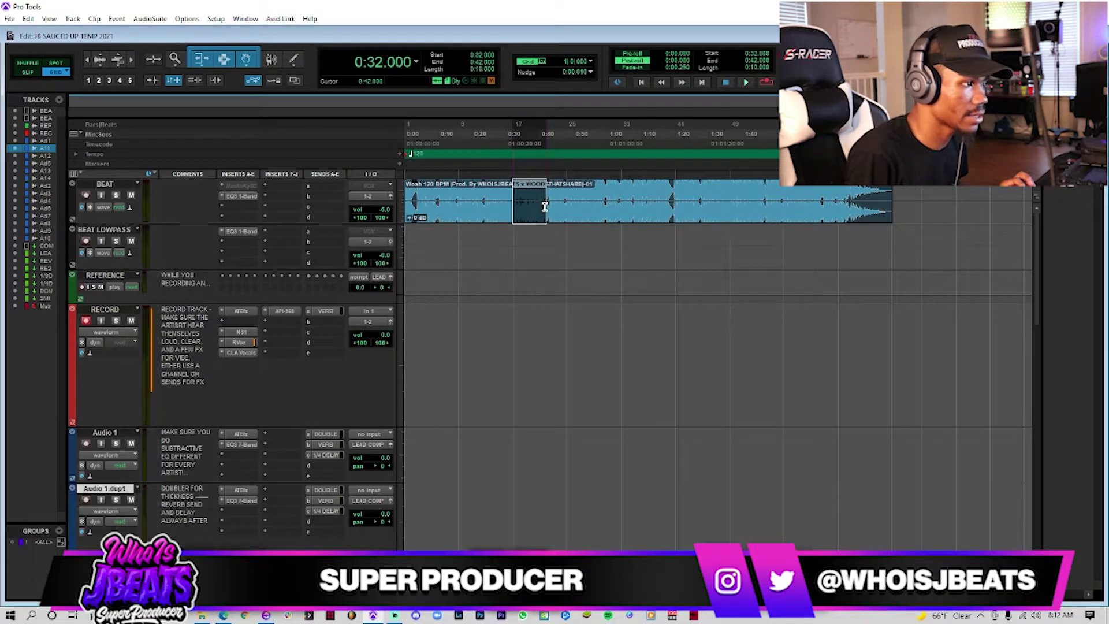
pyautogui.click(519, 382)
# Record a short take, RECORD_1620, and select the new clip.
pyautogui.hotkey('ctrl', 'space')
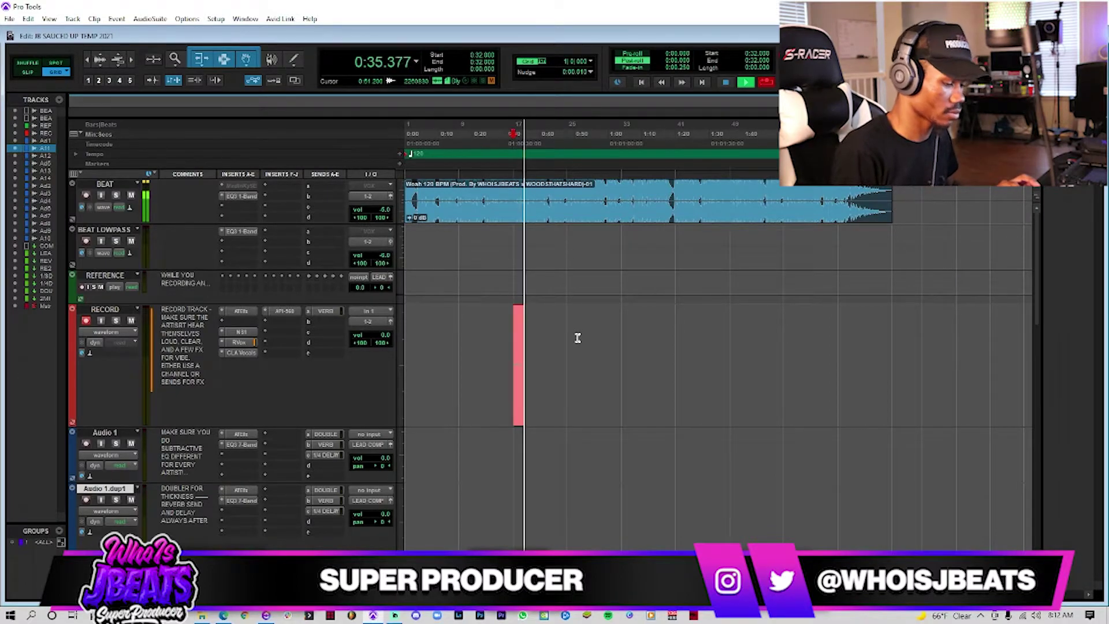
pyautogui.press('space')
pyautogui.press('t')
pyautogui.press('t')
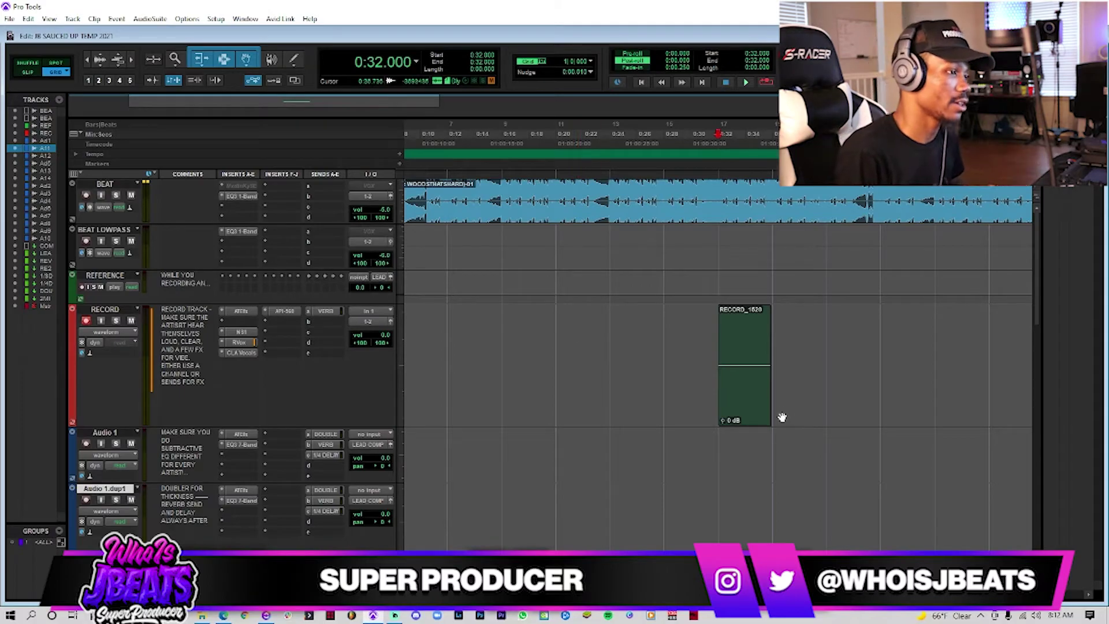
pyautogui.click(753, 410)
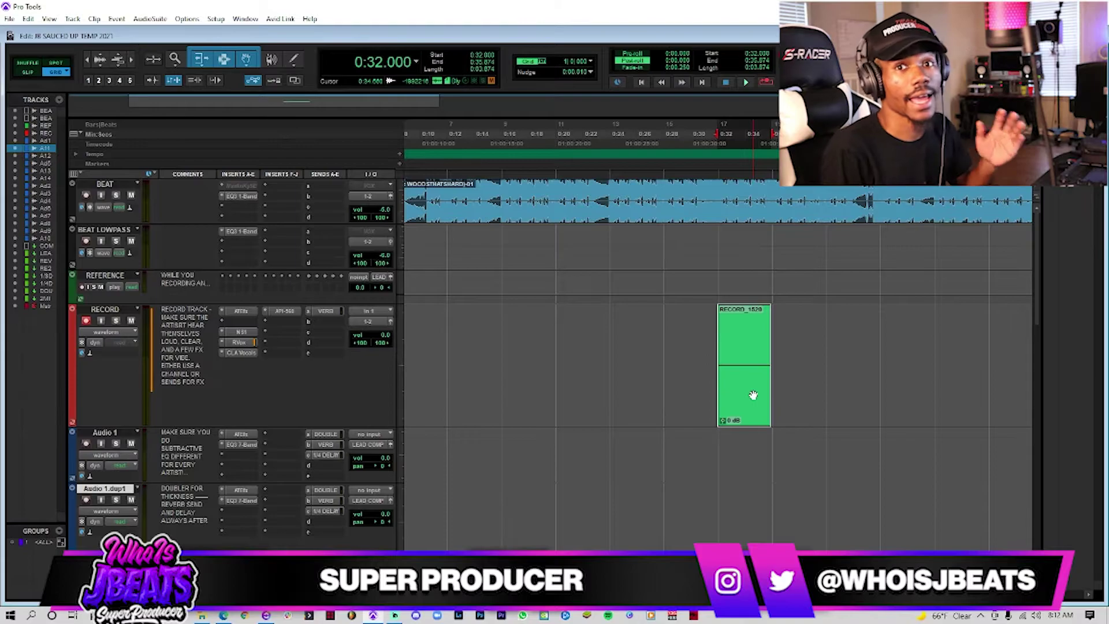
pyautogui.press('alt')
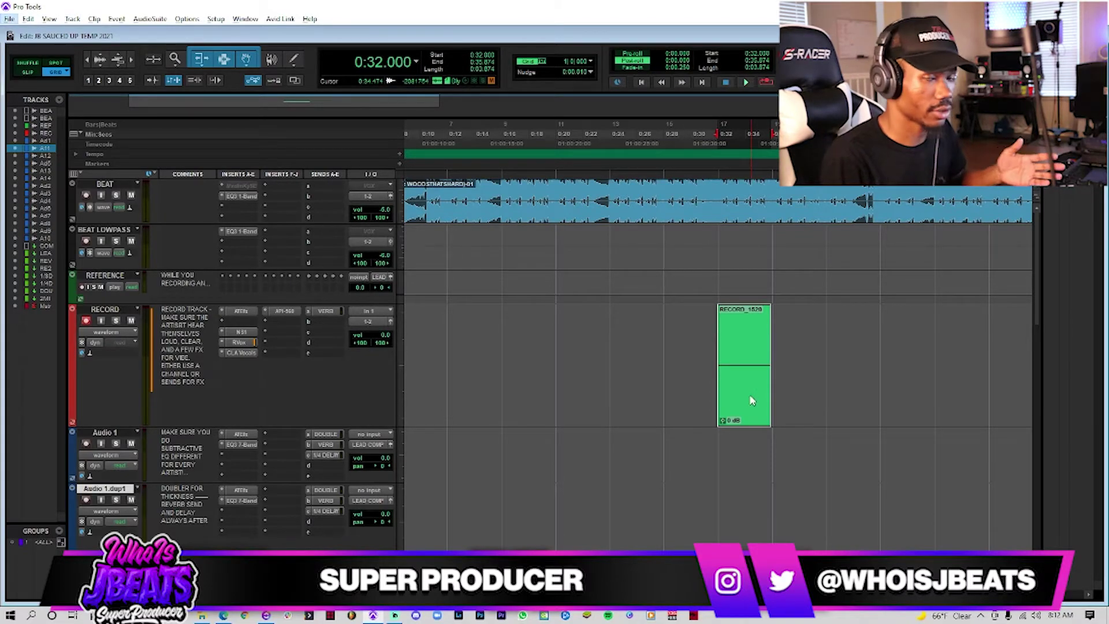
# Select the RECORD_1620 clip on the RECORD track ready for copying.
pyautogui.press('alt')
pyautogui.click(713, 355)
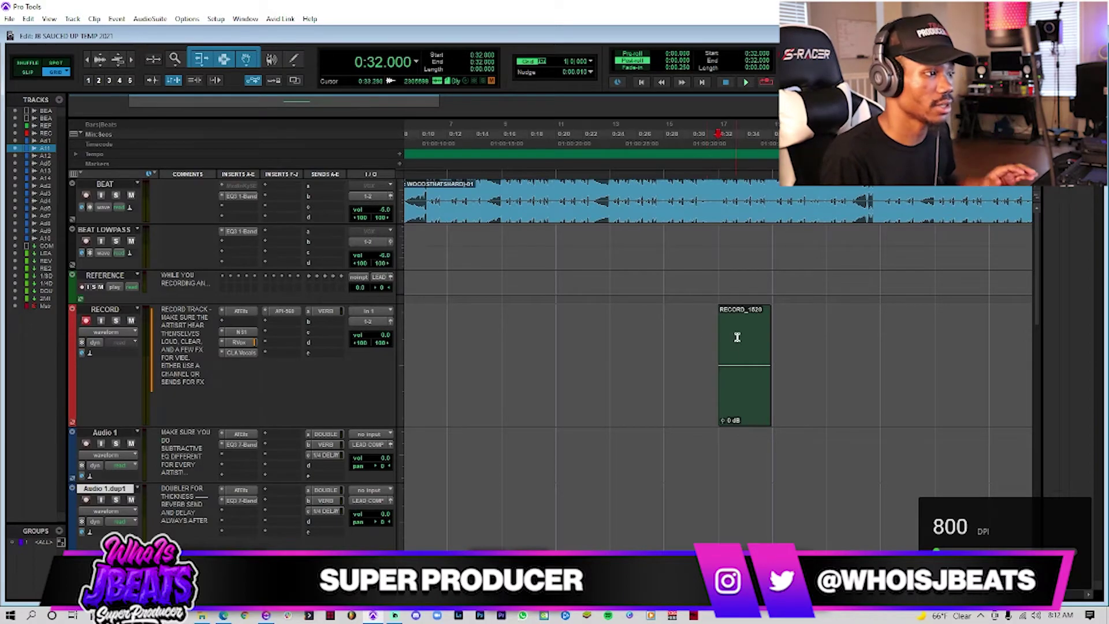
pyautogui.click(735, 393)
pyautogui.click(737, 429)
pyautogui.click(739, 422)
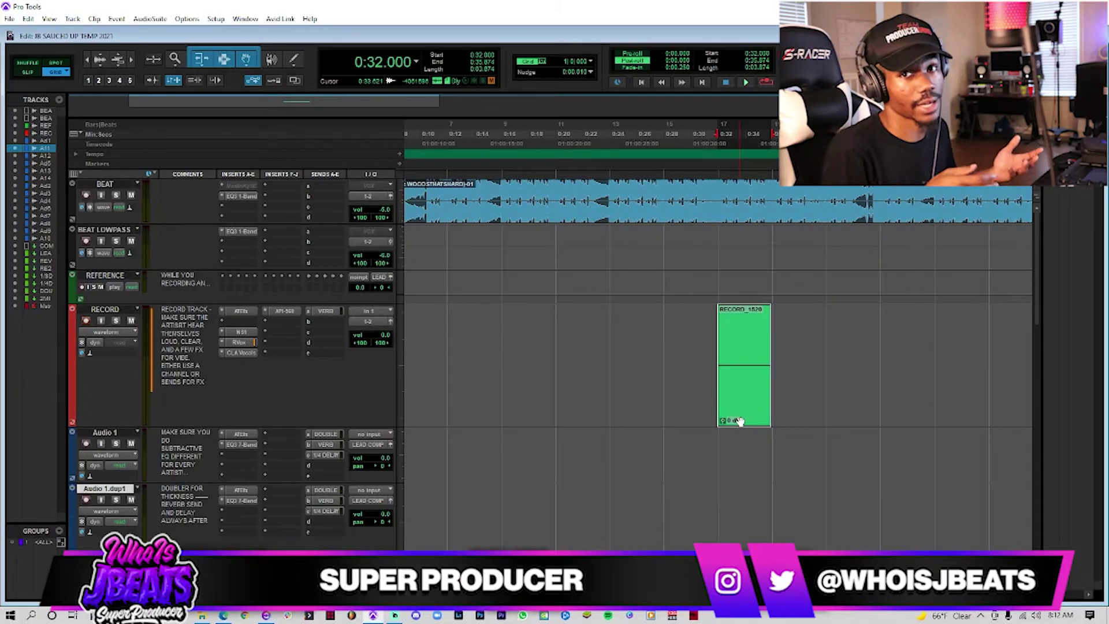
# Paste RECORD_1620 copies onto the Audio 1.dup1 track at 0:12 and 0:48.
pyautogui.scroll(-3, 508, 393)
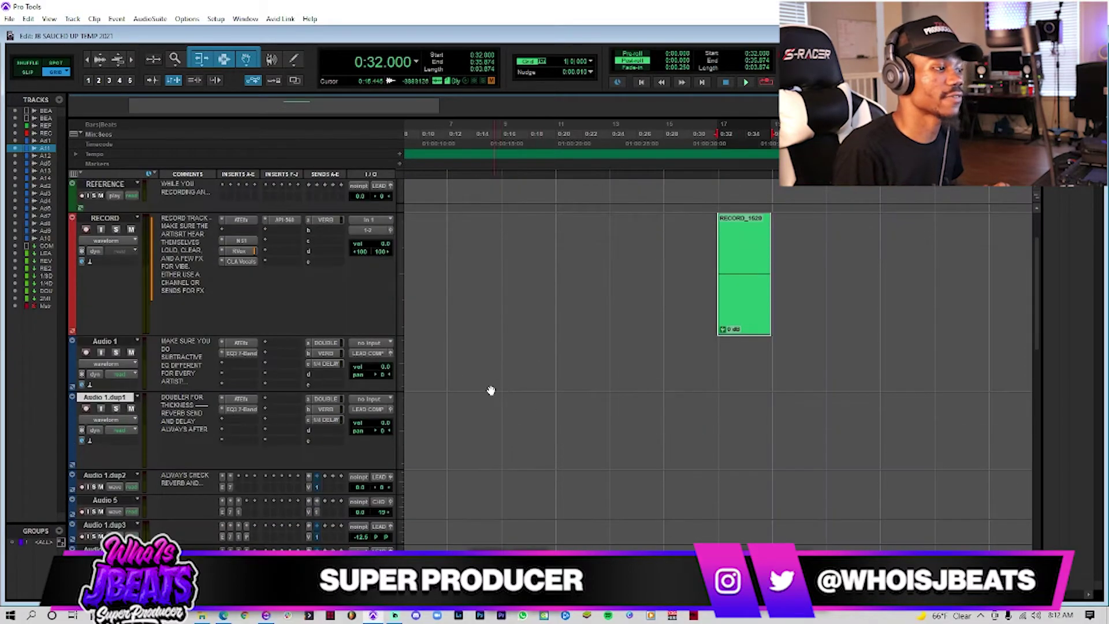
pyautogui.click(456, 404)
pyautogui.hotkey('ctrl', 'v')
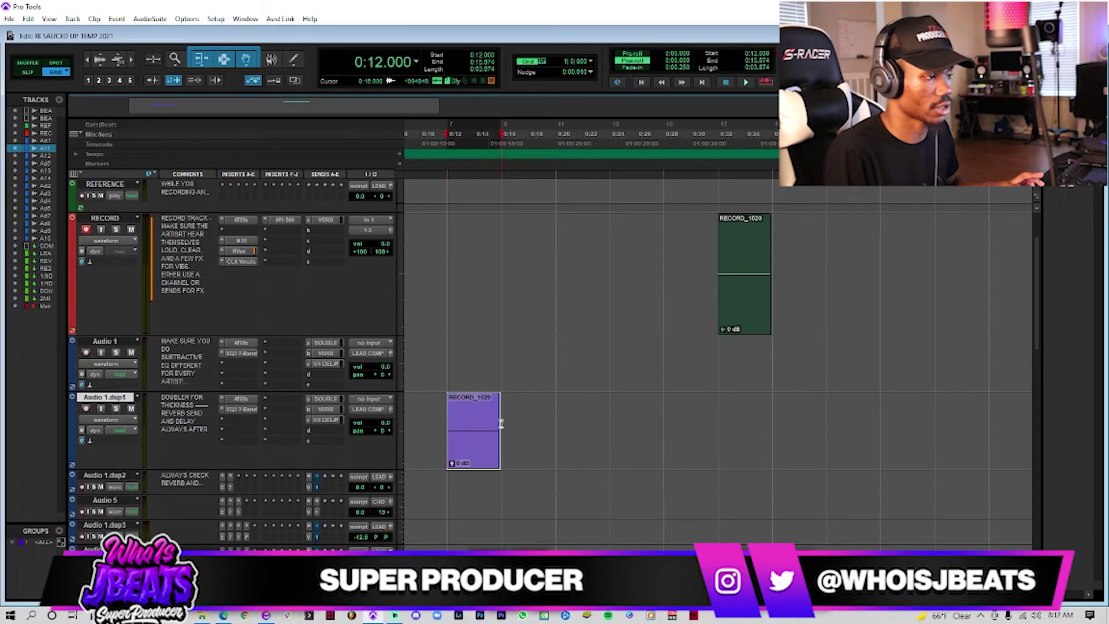
pyautogui.click(832, 416)
pyautogui.hotkey('ctrl', 'v')
pyautogui.click(938, 417)
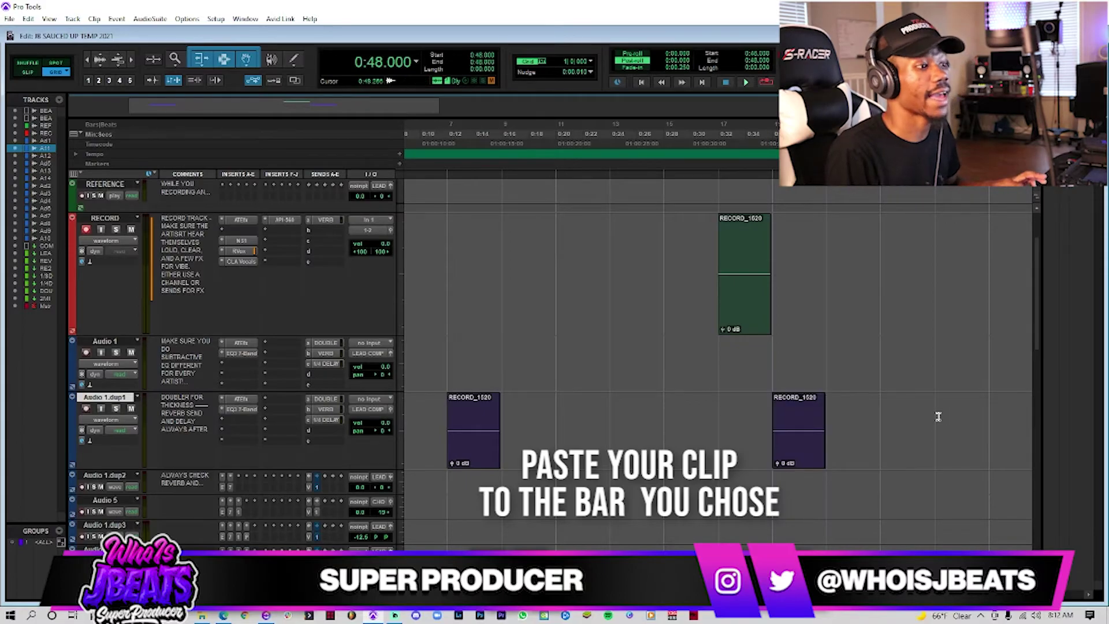
pyautogui.hotkey('ctrl', 'v')
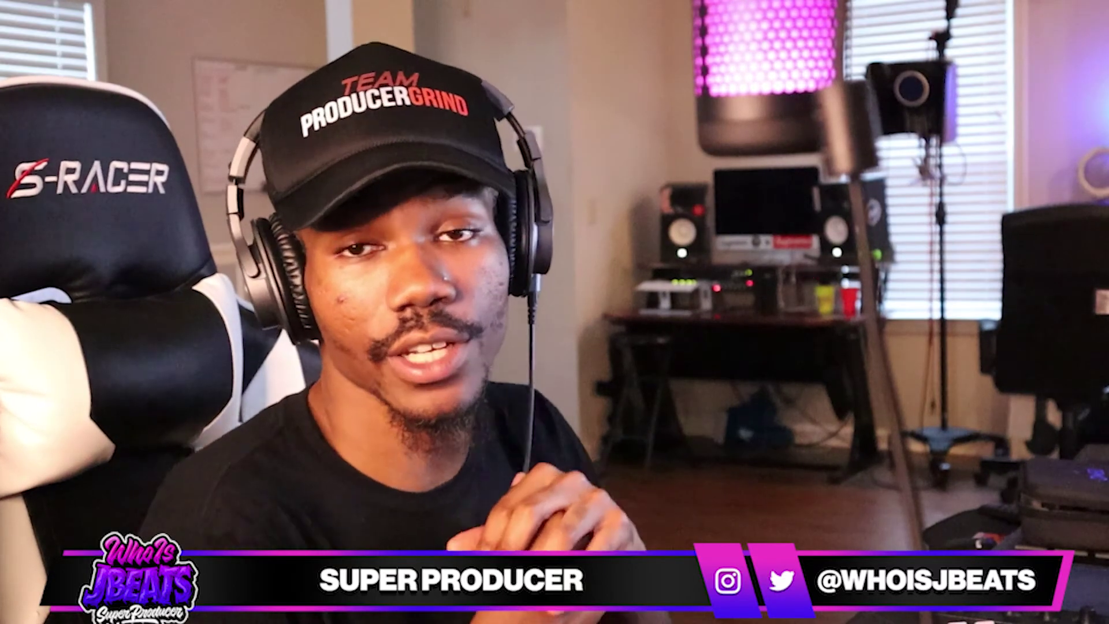